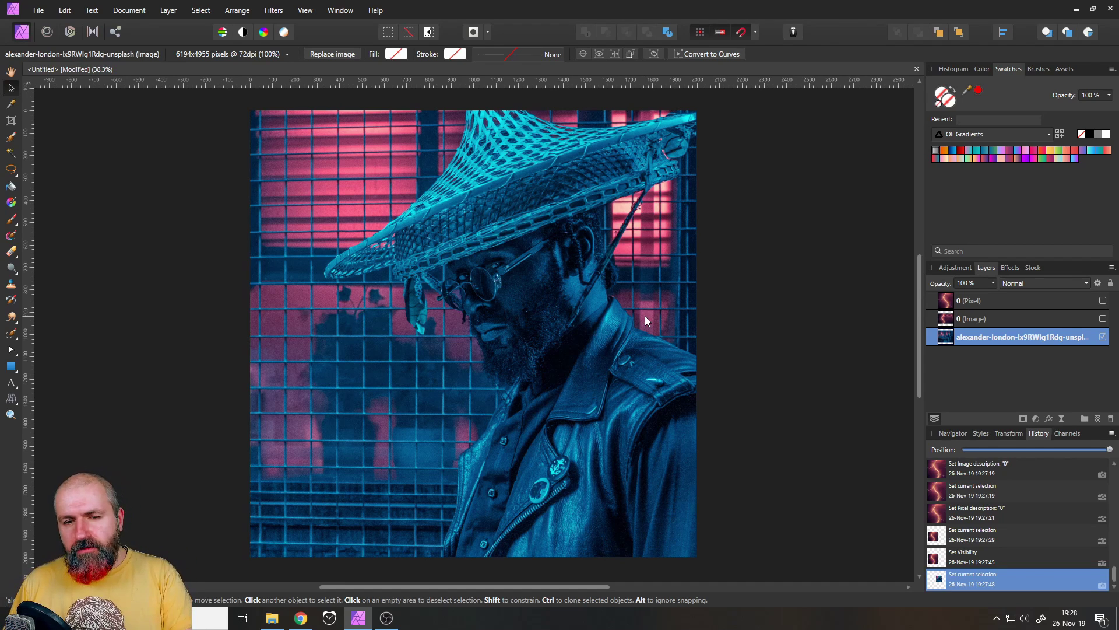
Make the 0 (Image) lightning layer visible over the portrait and select it
left_click(1103, 319)
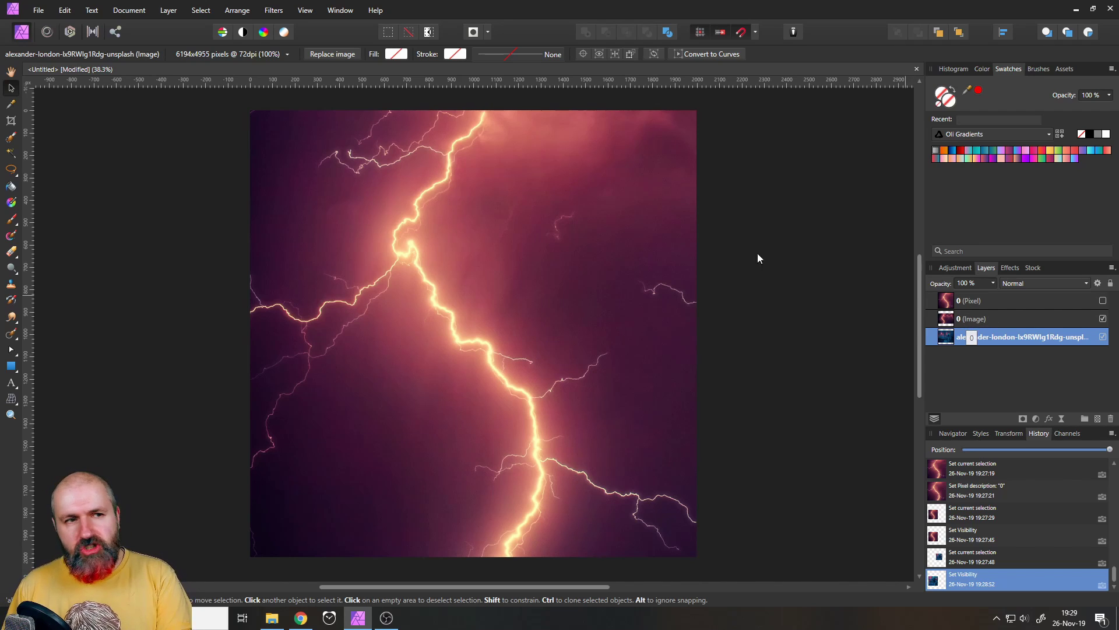
left_click(38, 10)
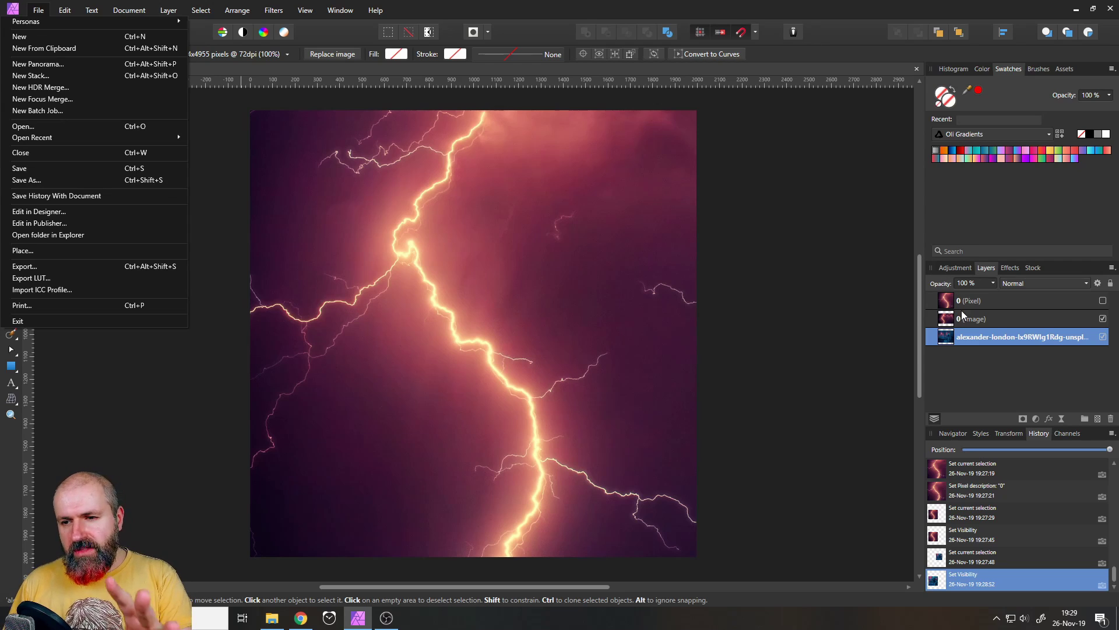
left_click(992, 320)
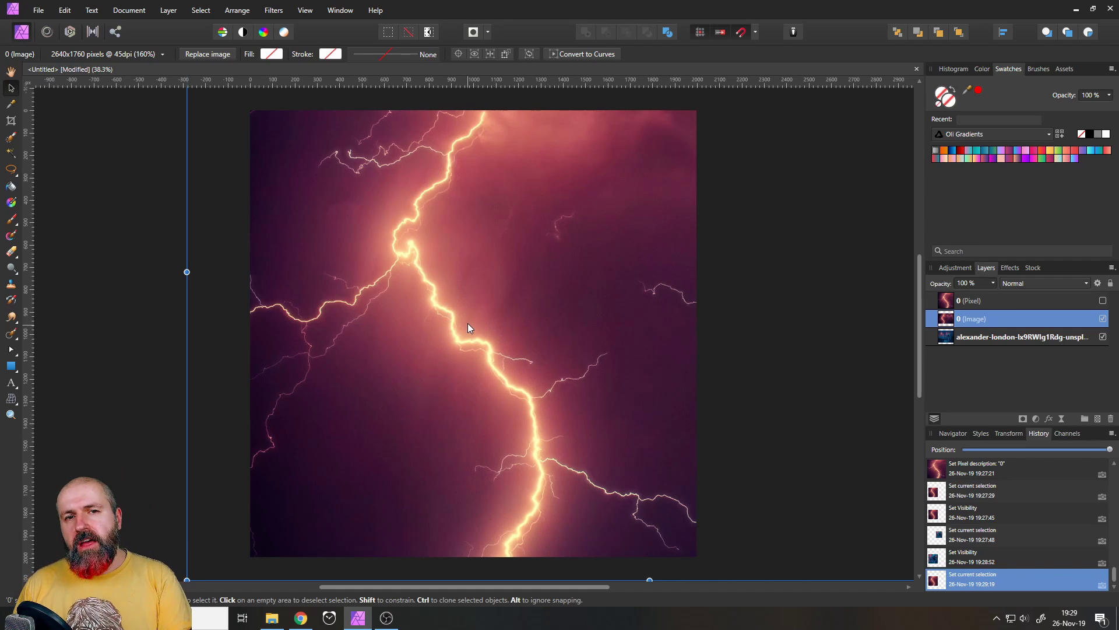
Set the 0 (Image) layer's Source Layer blend range to about 70% In, hiding the dark sky
left_click(1098, 284)
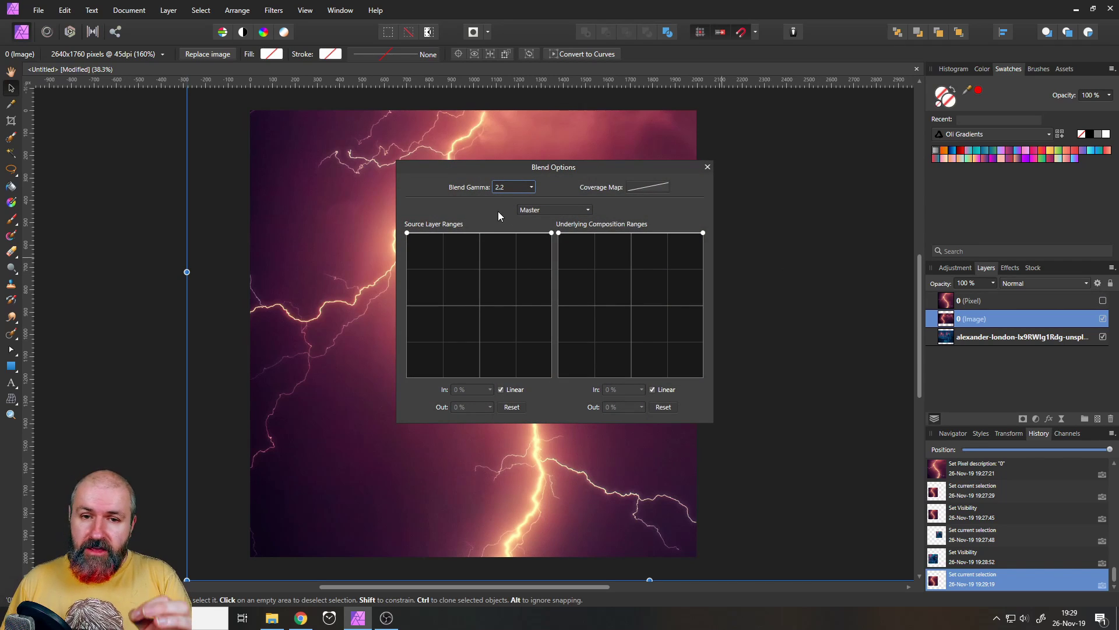
left_click(407, 233)
left_click_drag(407, 234, 490, 390)
left_click_drag(442, 162, 663, 170)
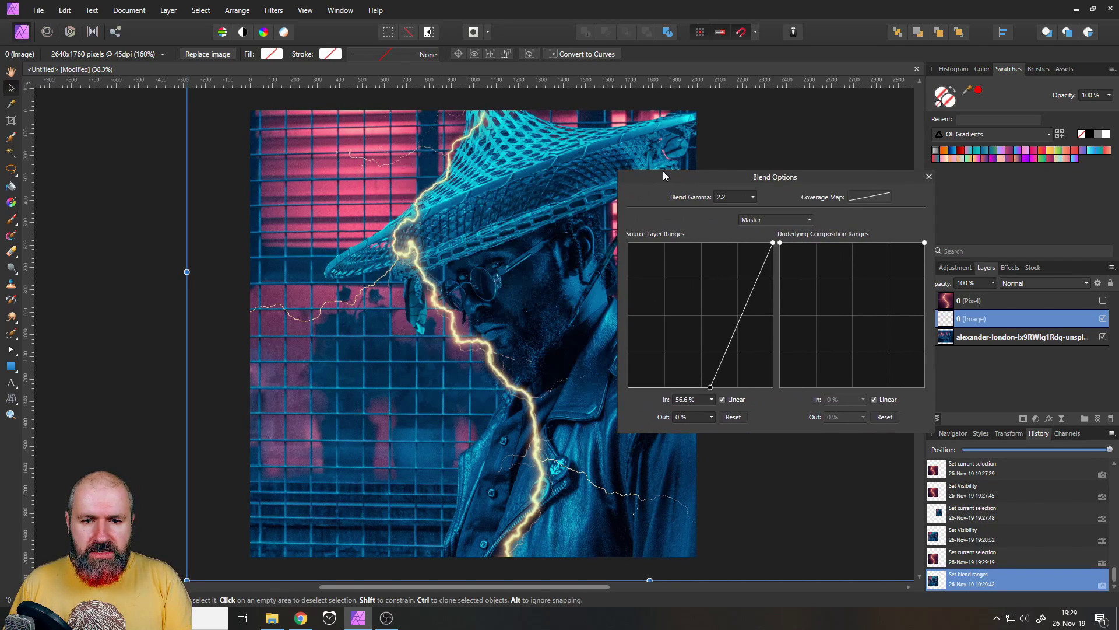
left_click(774, 244)
left_click_drag(774, 244, 756, 243)
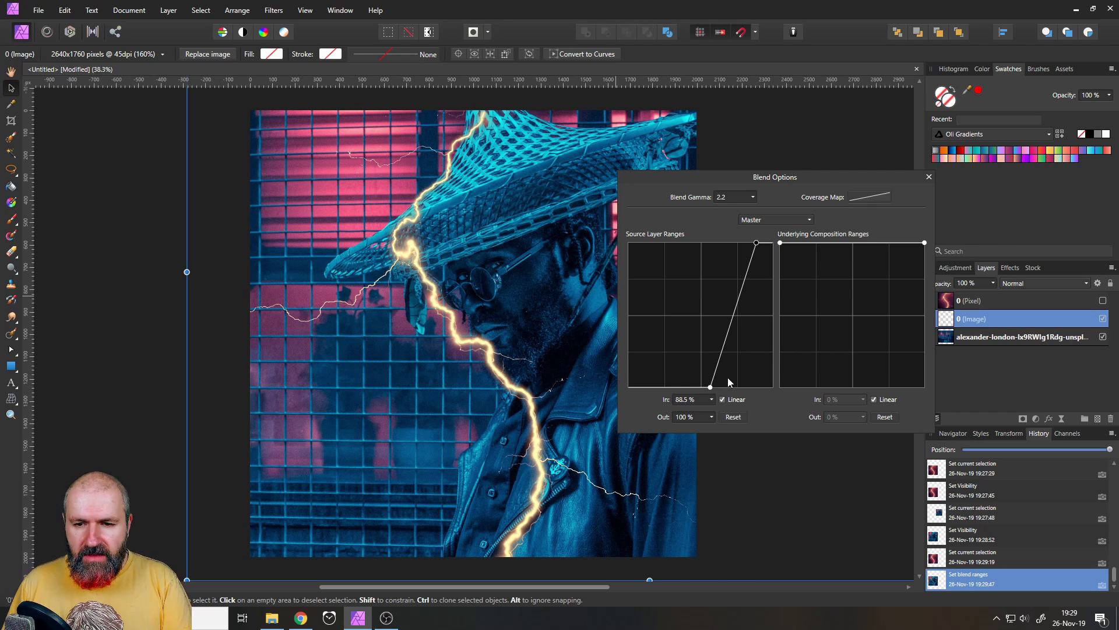
left_click_drag(712, 387, 731, 388)
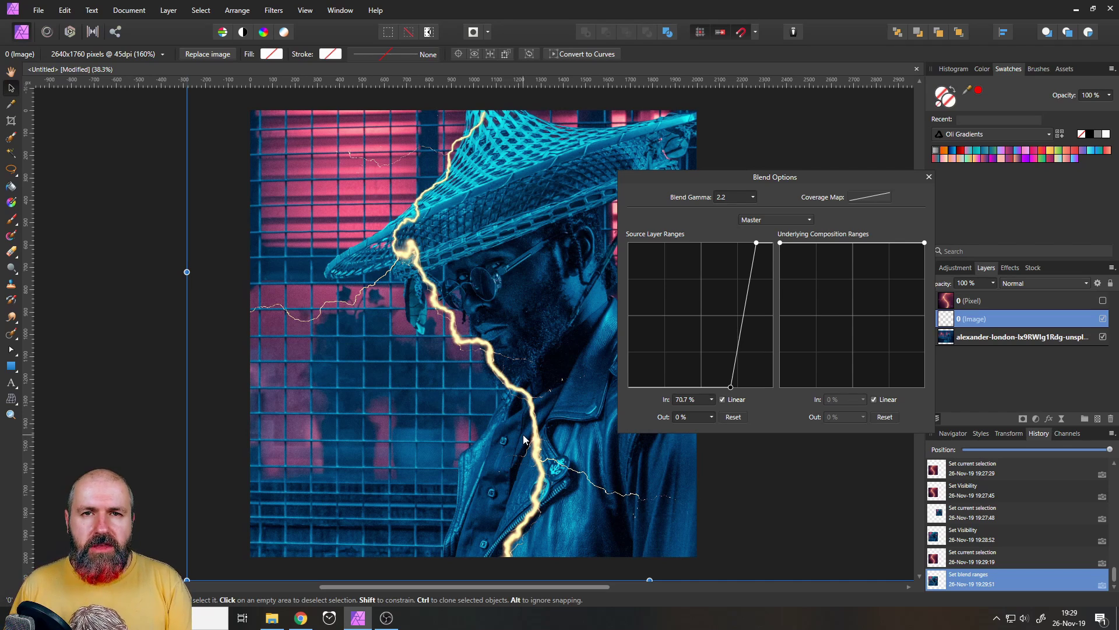
left_click(928, 178)
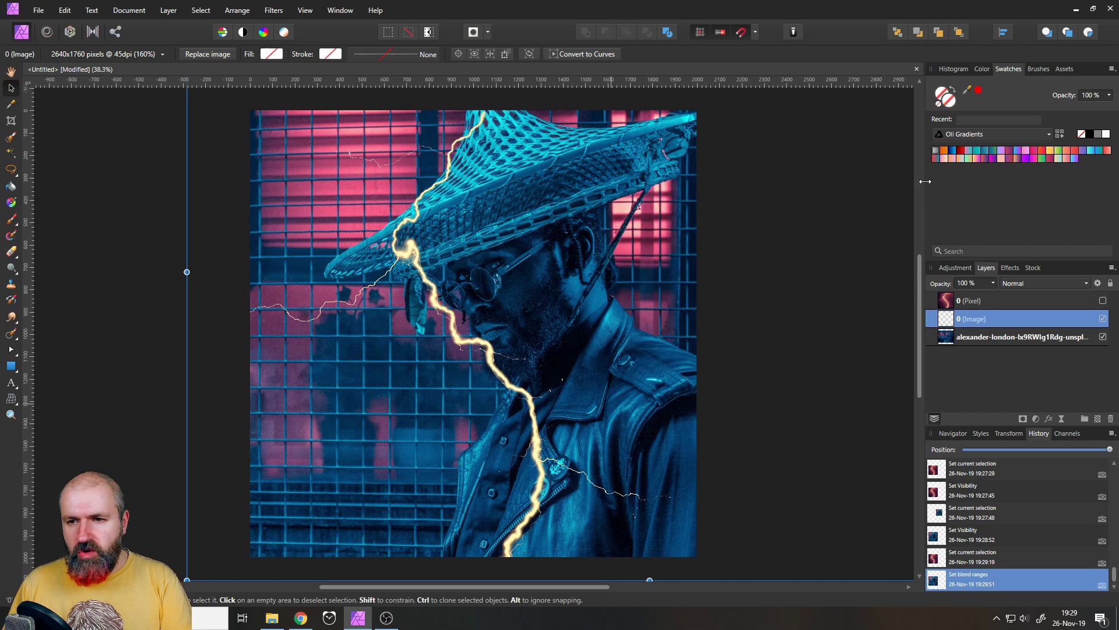
Enable Outer Glow and Inner Glow effects on the lightning layer
left_click(1011, 267)
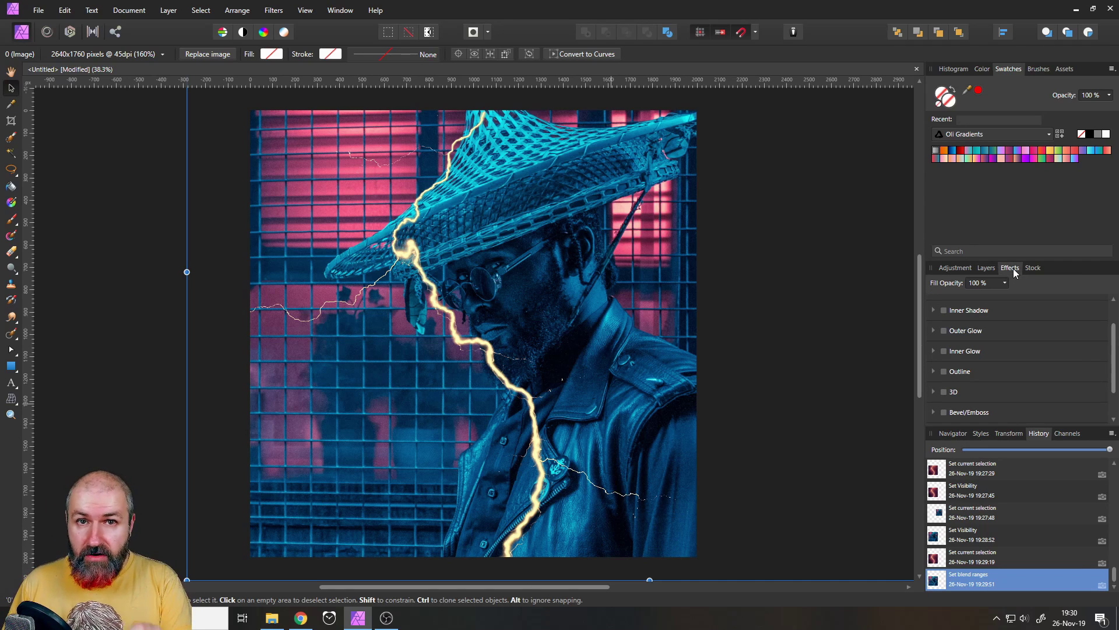
left_click(944, 331)
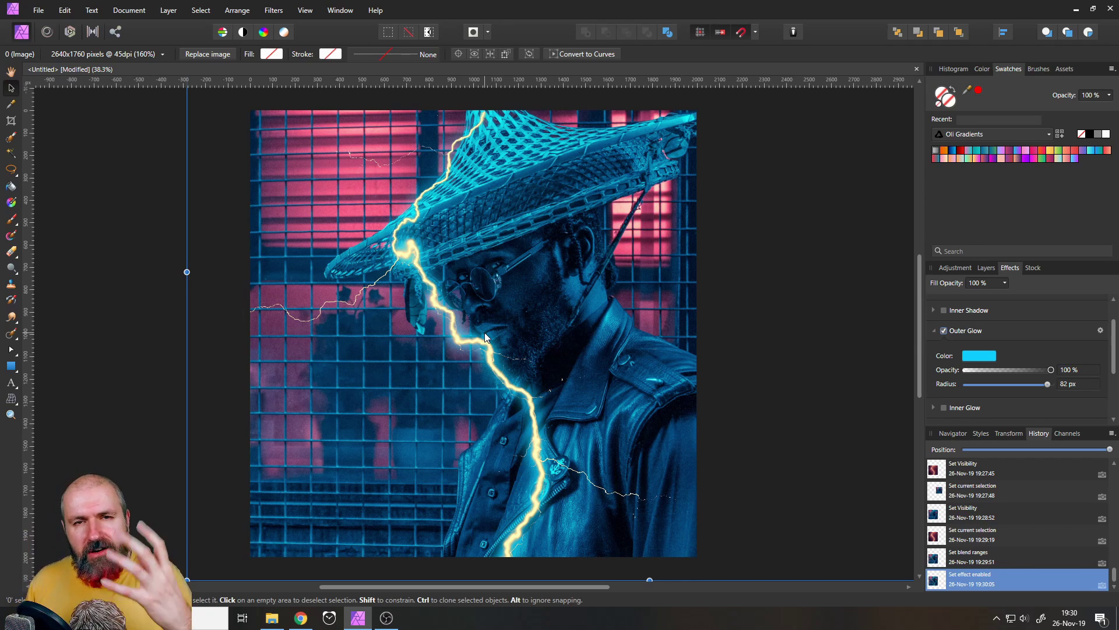
scroll(872, 351, "down", 1)
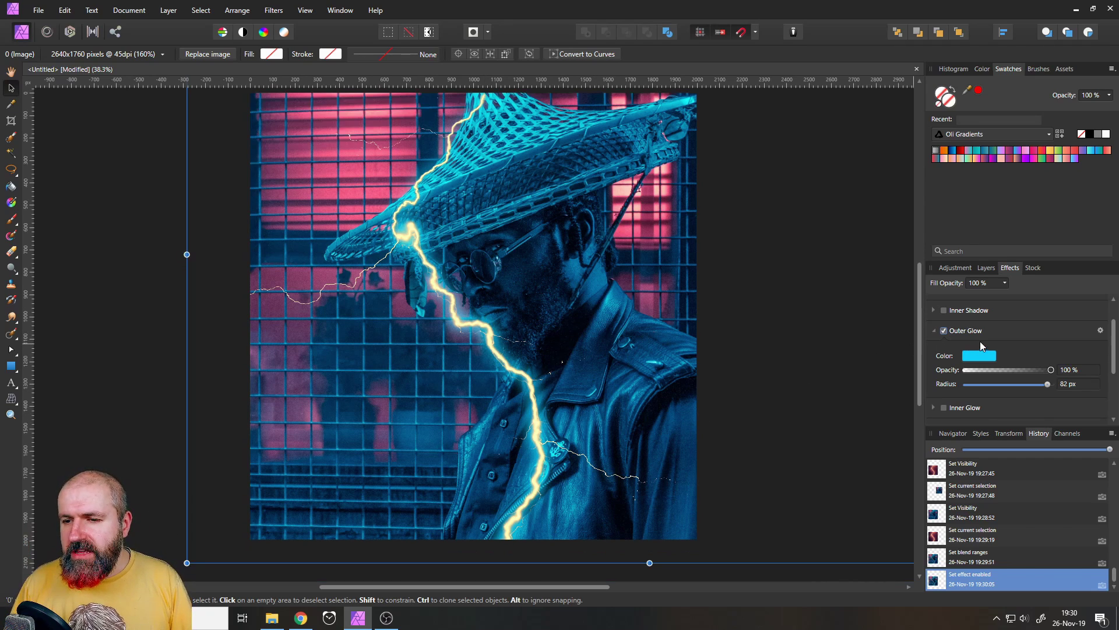
scroll(980, 341, "down", 2)
left_click(945, 352)
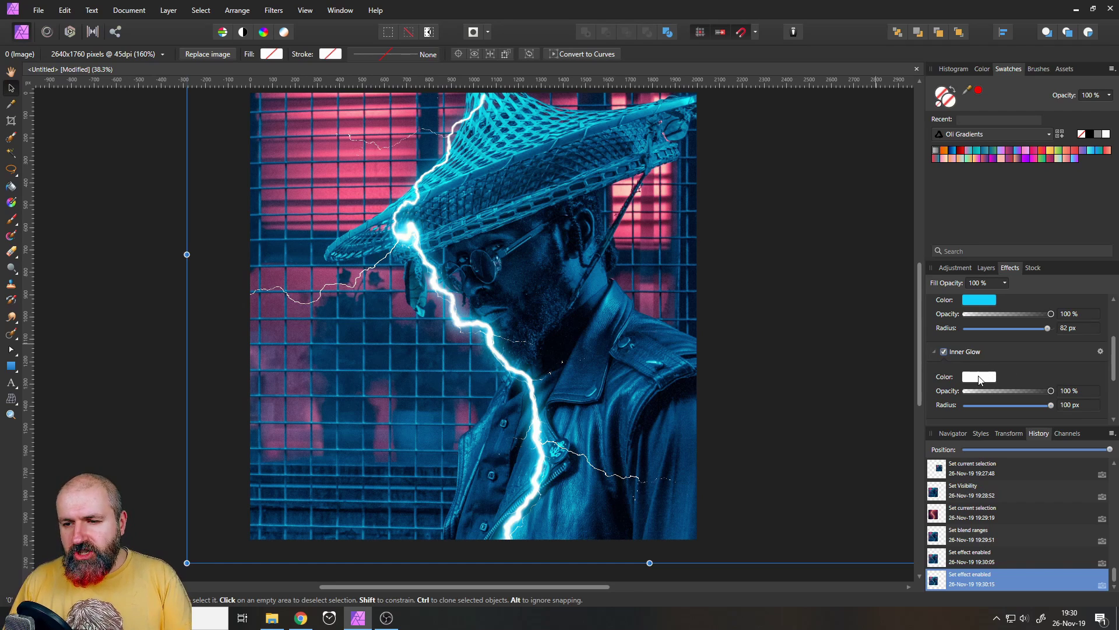
mouse_move(1050, 407)
left_mouse_down()
mouse_move(997, 407)
mouse_move(1052, 407)
left_mouse_up()
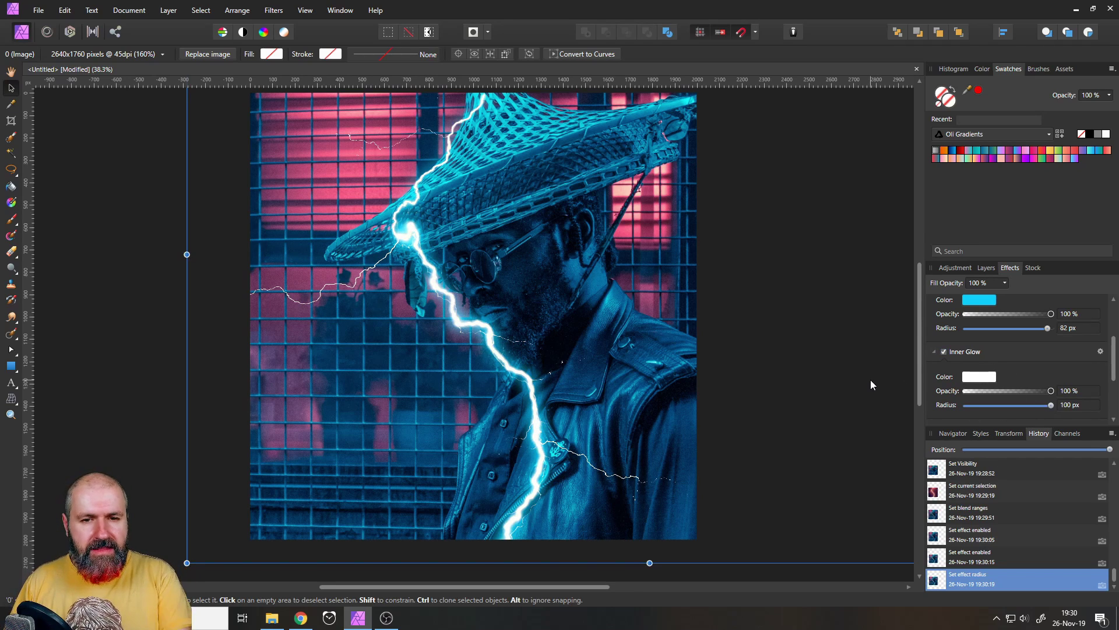
Set the Outer Glow radius to 58.1 px and its colour to blue
scroll(490, 435, "up", 1)
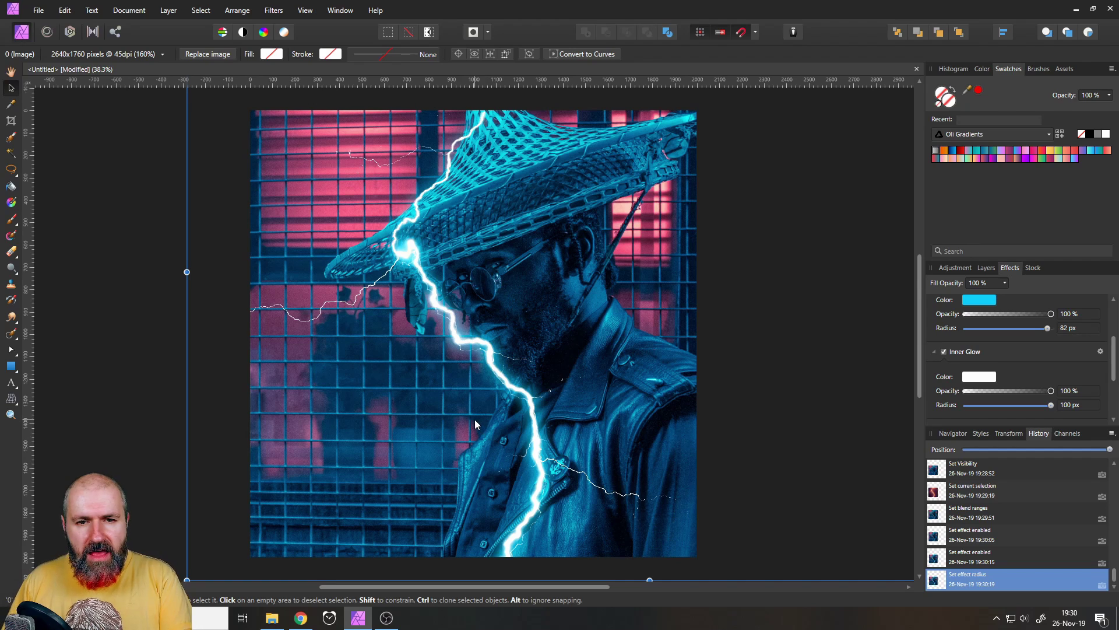
scroll(992, 344, "up", 2)
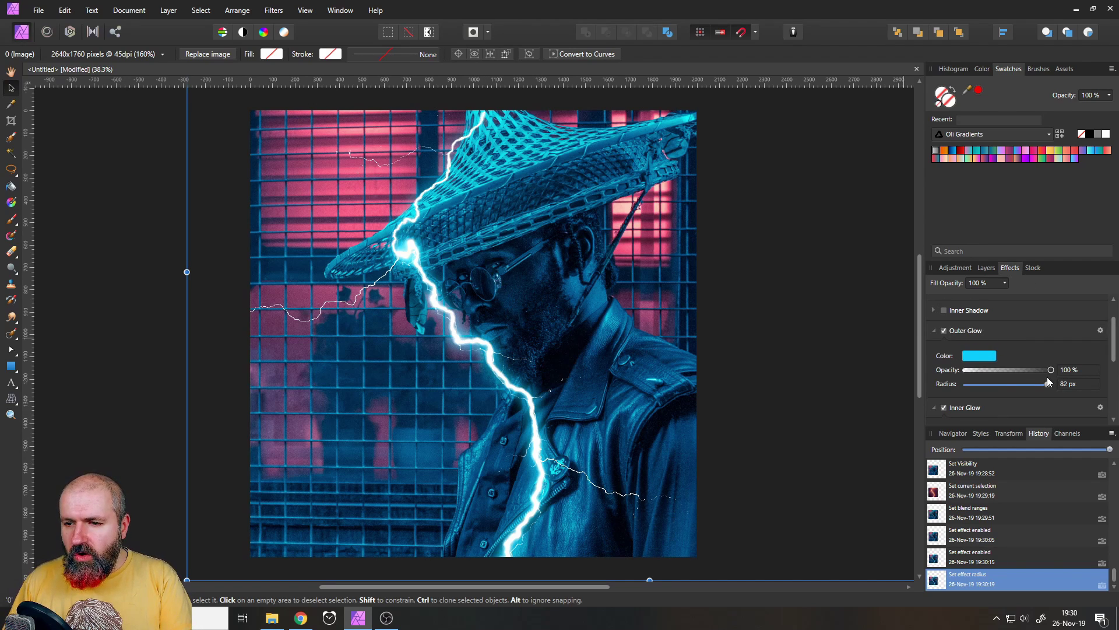
left_click_drag(1046, 383, 933, 418)
left_click(983, 355)
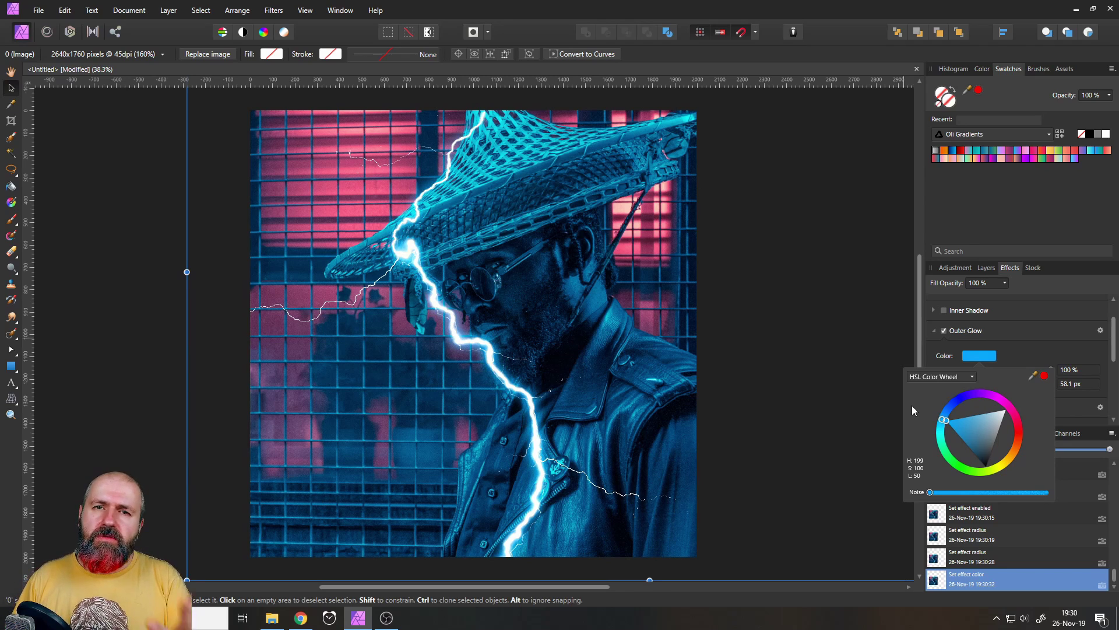
left_click(1007, 336)
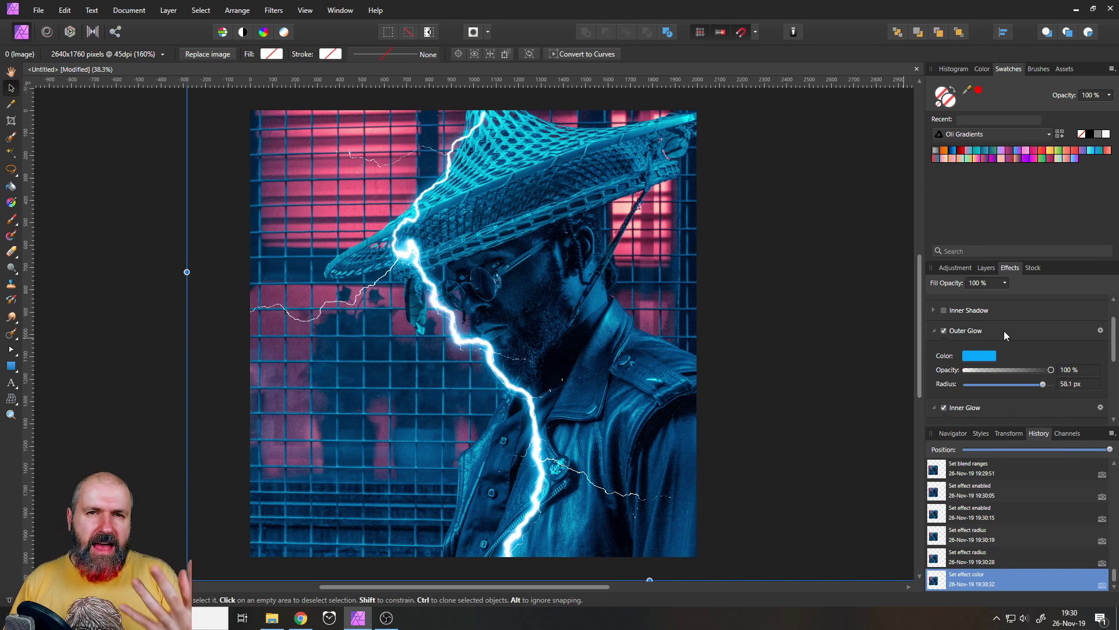
left_click(986, 267)
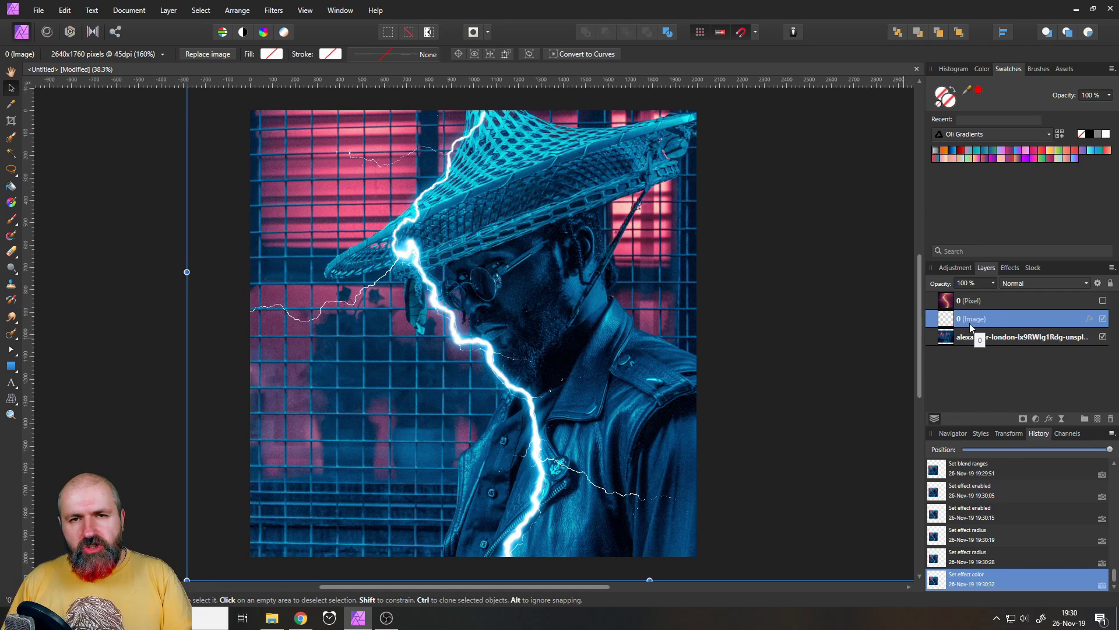
Hide 0 (Image), show 0 (Pixel), and set its Source Layer blend range In to 92.5%
left_click(1104, 321)
left_click(1098, 300)
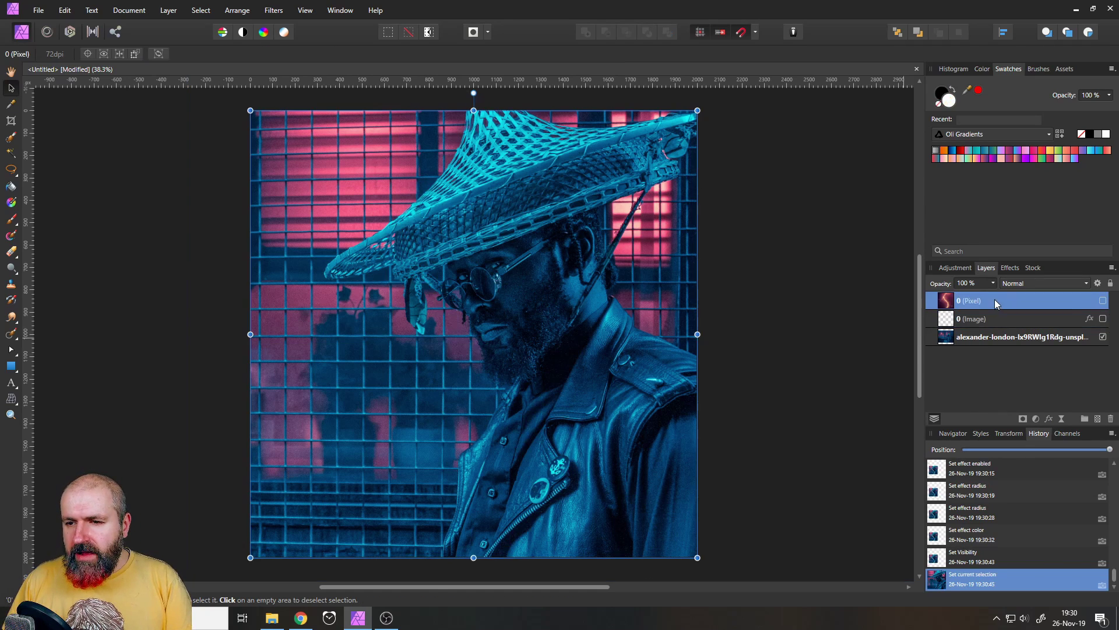
left_click(1103, 301)
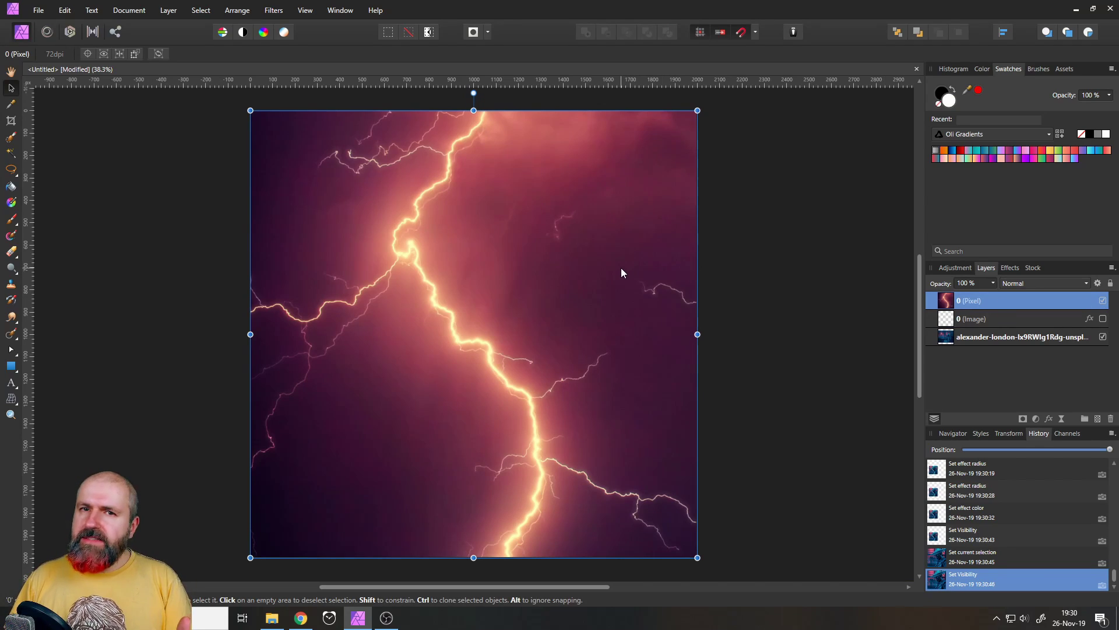
left_click(1099, 283)
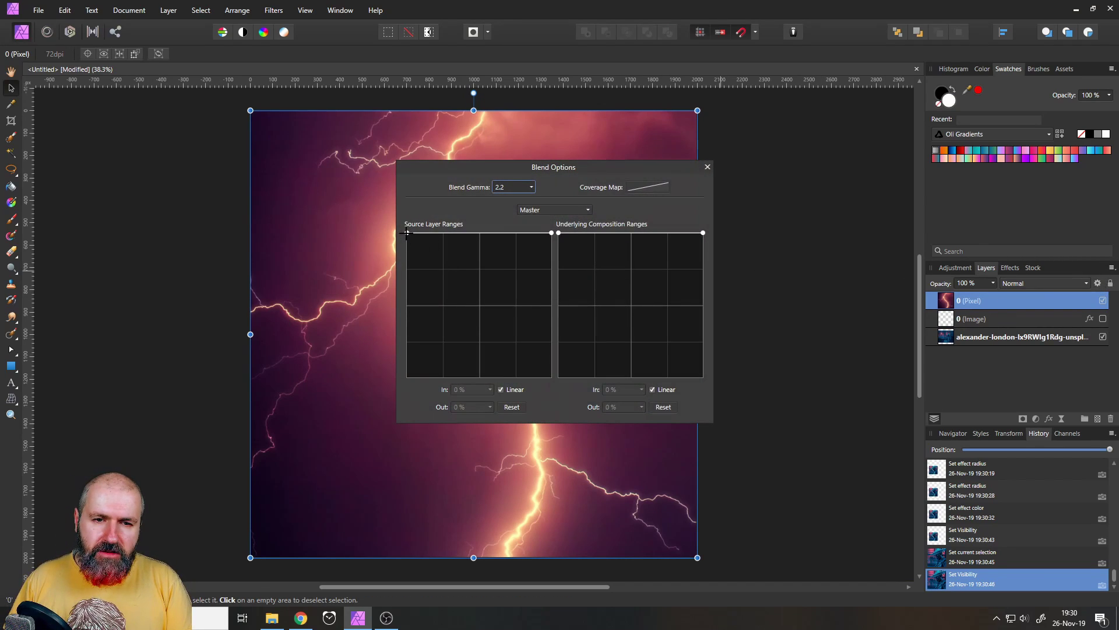
left_click_drag(408, 233, 509, 388)
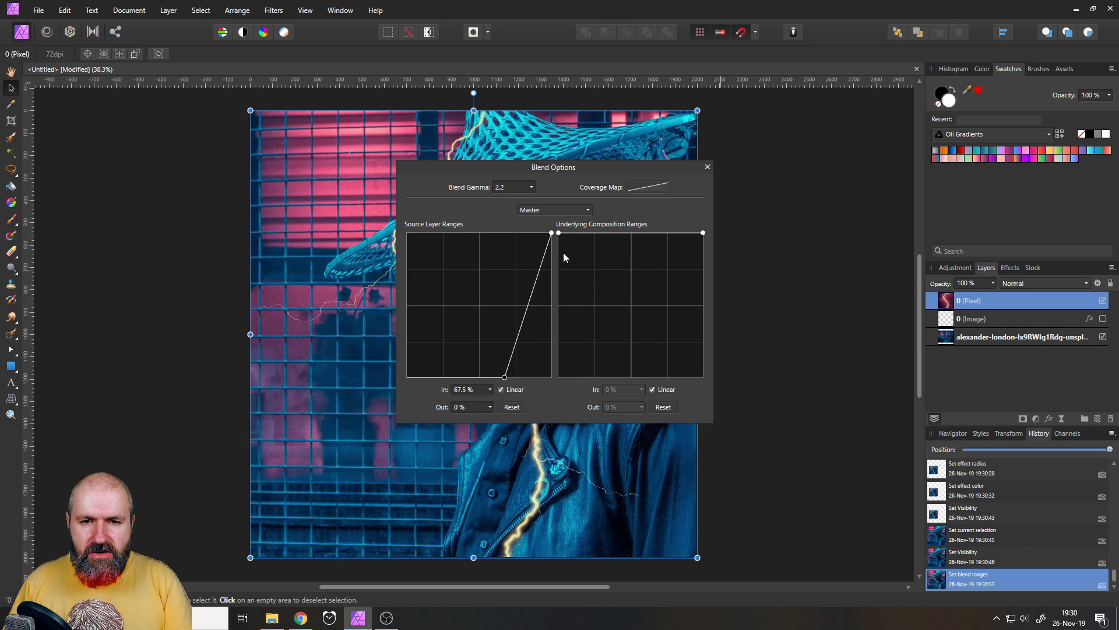
left_click_drag(551, 234, 541, 234)
left_click_drag(487, 169, 764, 169)
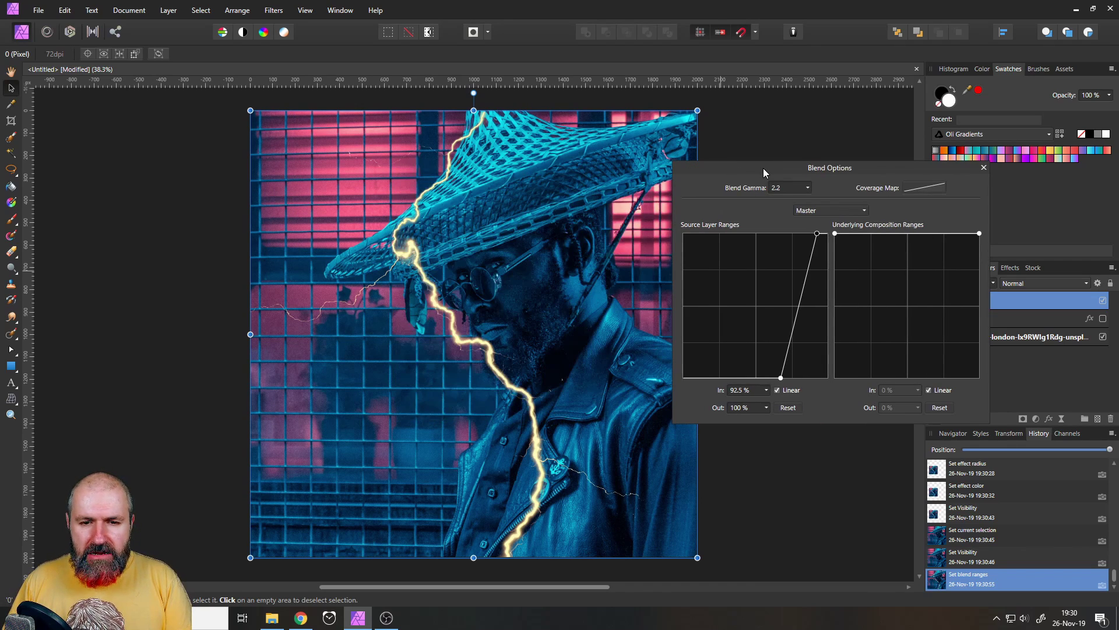
left_click(984, 169)
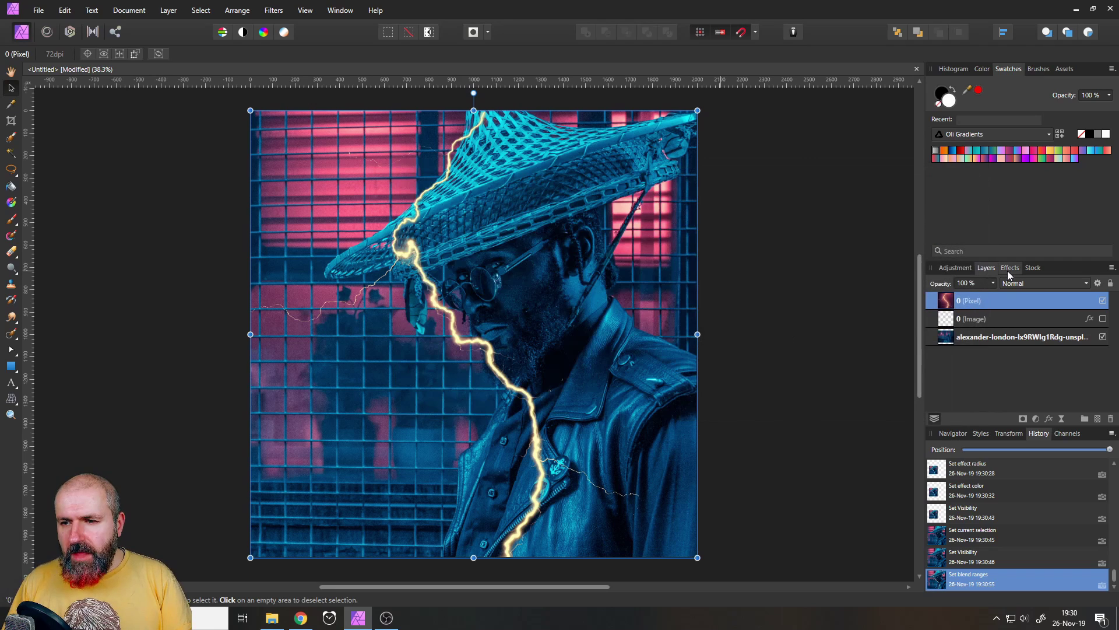
Test Outer Glow on the 0 (Pixel) layer and leave it switched off
left_click(1010, 269)
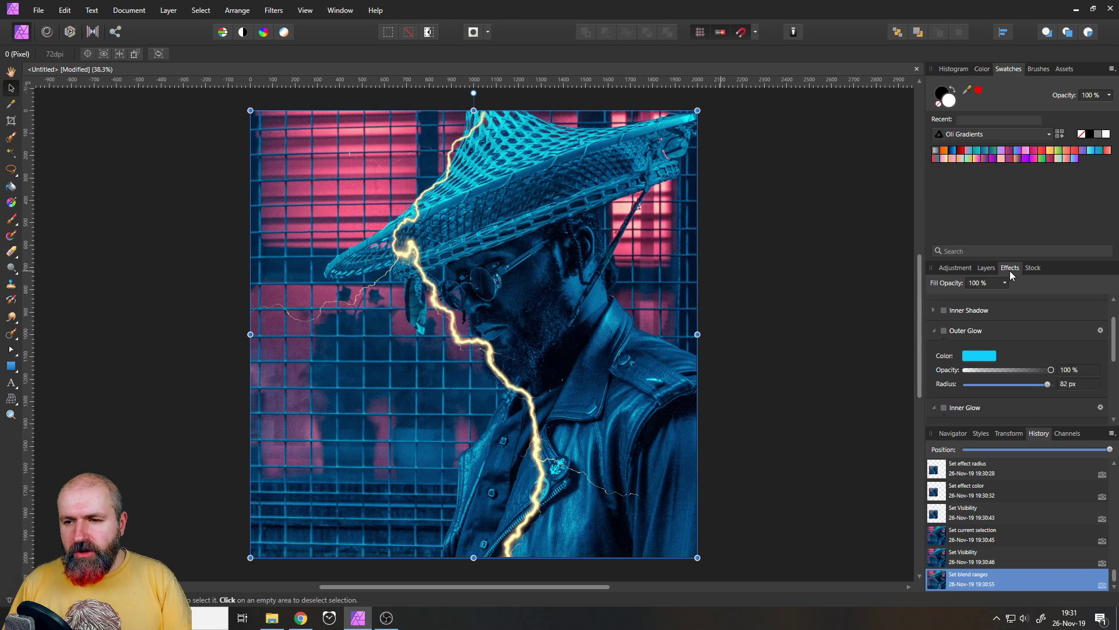
left_click(944, 331)
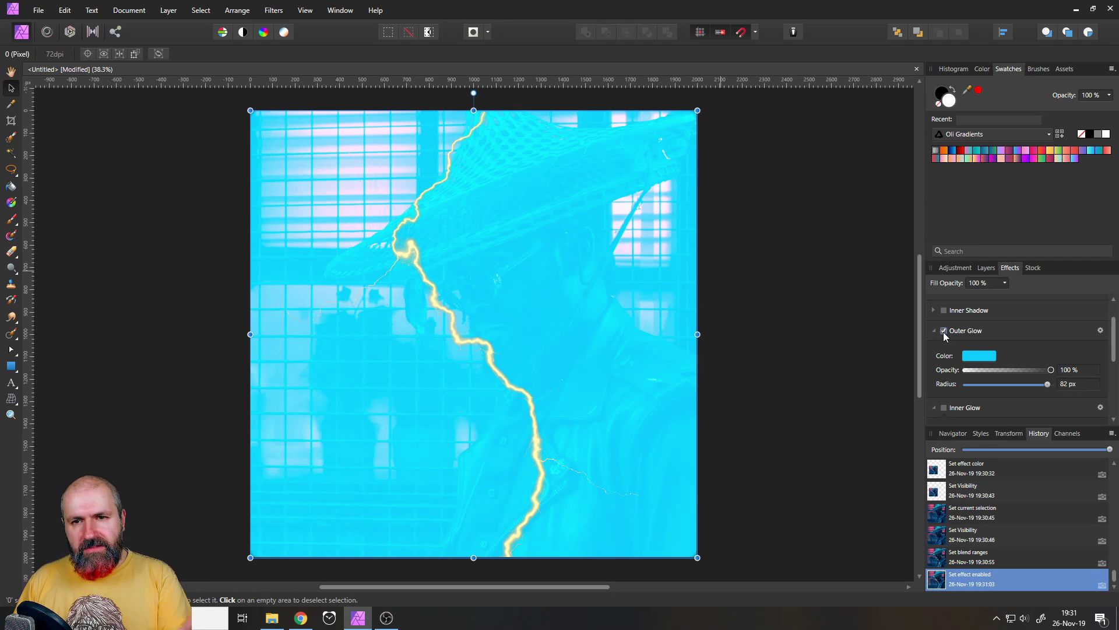
left_click(943, 332)
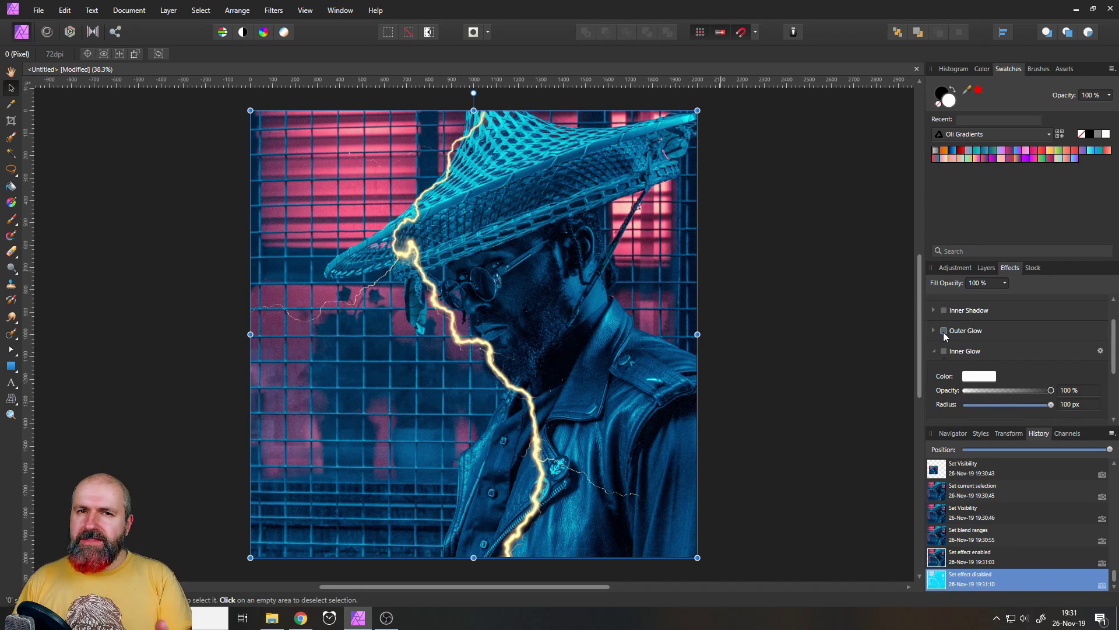
left_click(985, 267)
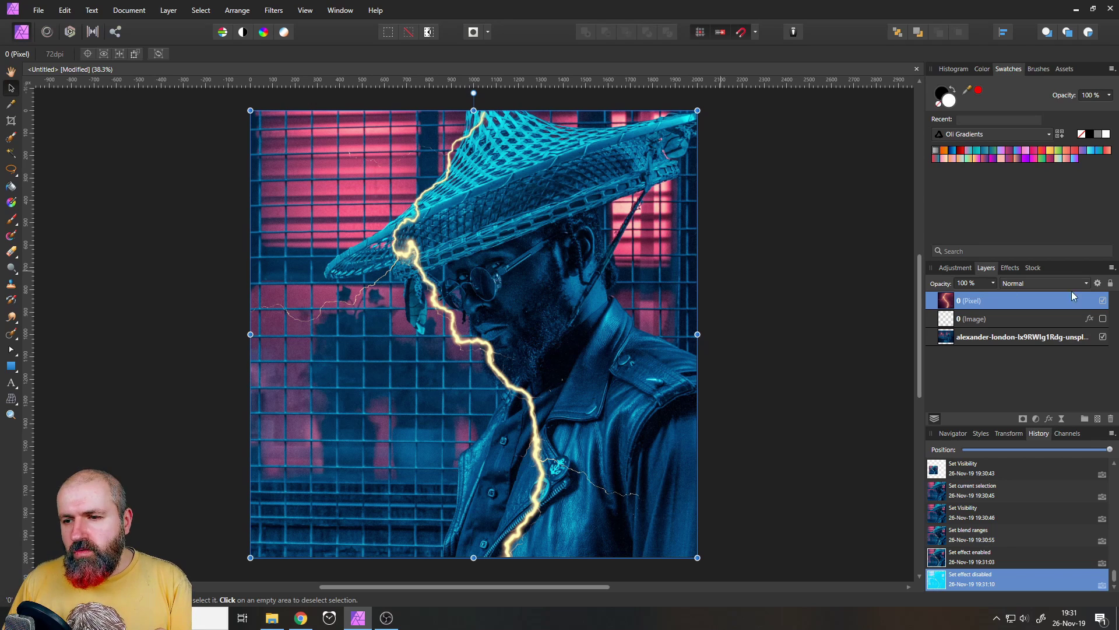
Put the 0 (Pixel) lightning layer into a new Passthrough group
left_click(1097, 283)
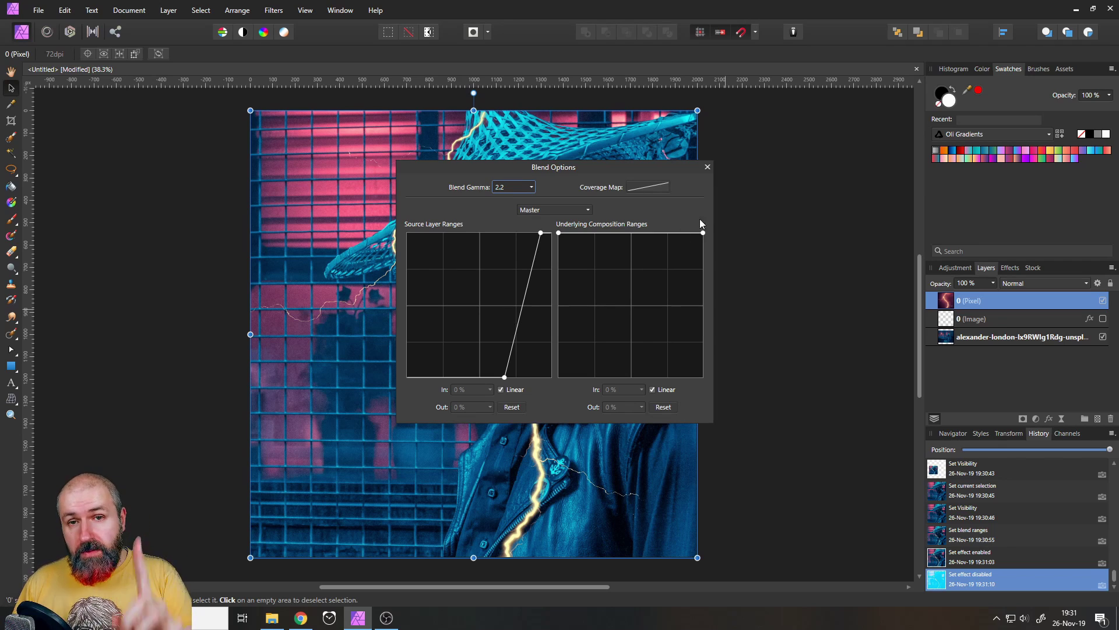
left_click(707, 168)
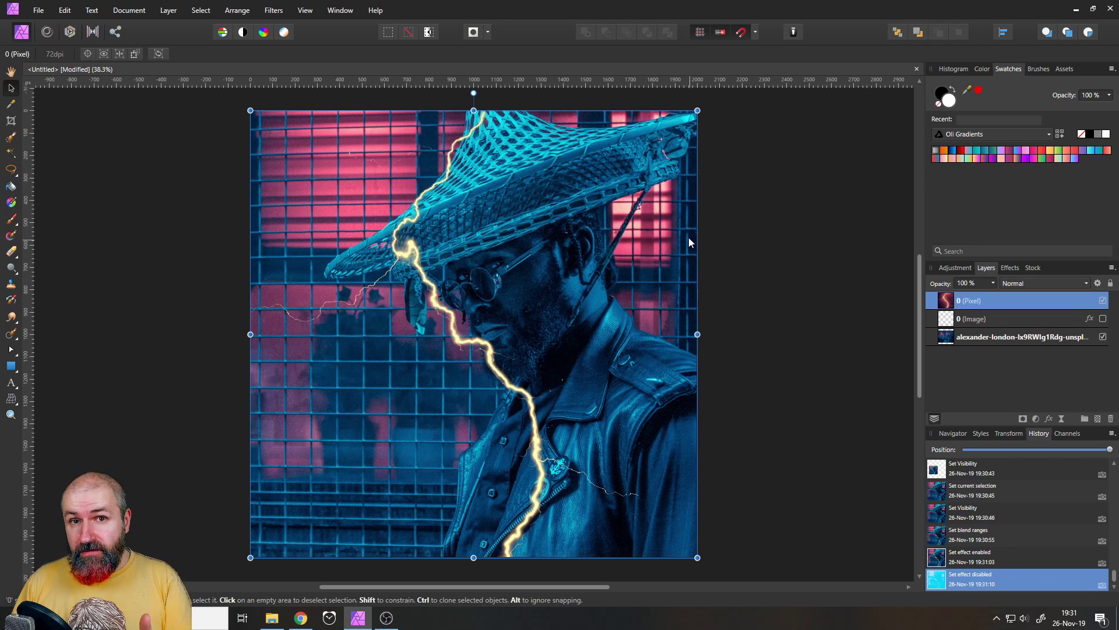
right_click(943, 303)
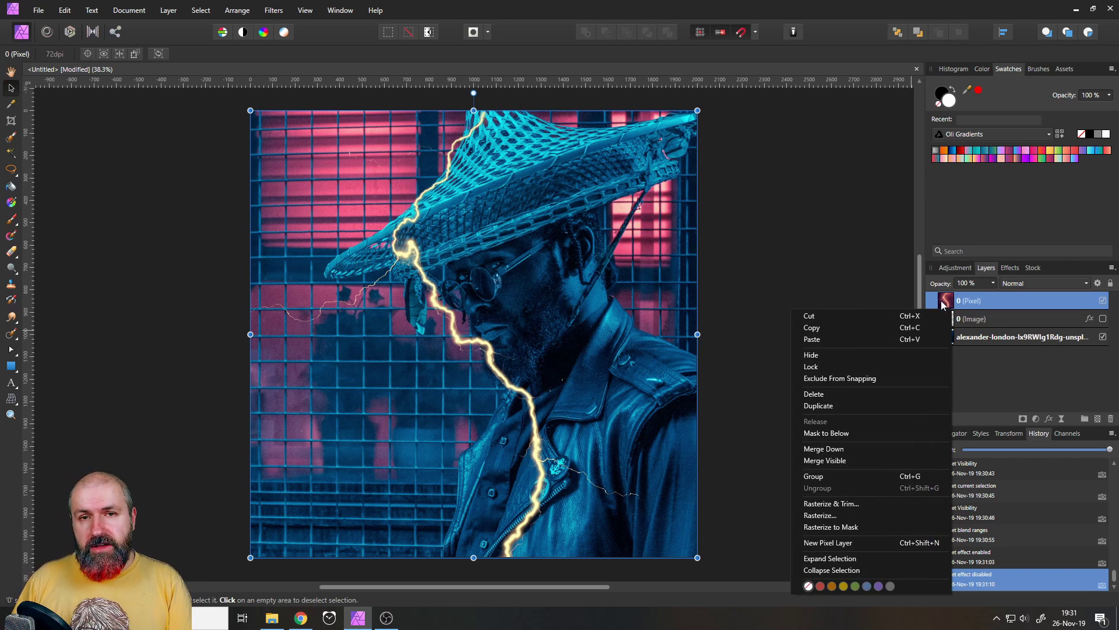
left_click(856, 476)
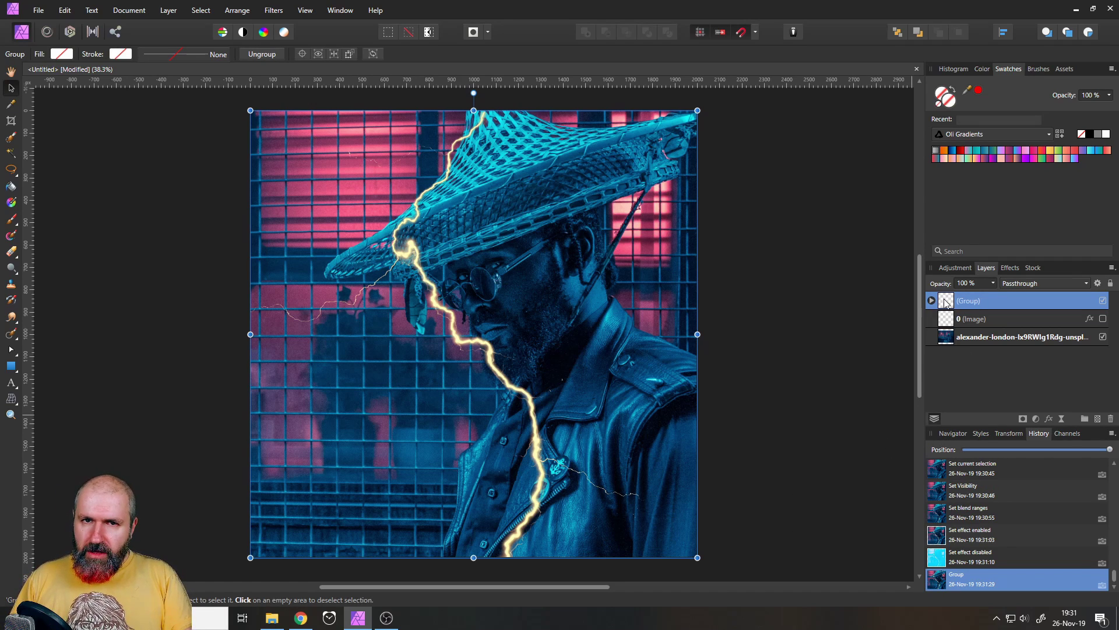
Enable a blue Outer Glow effect on the new group
left_click(1009, 268)
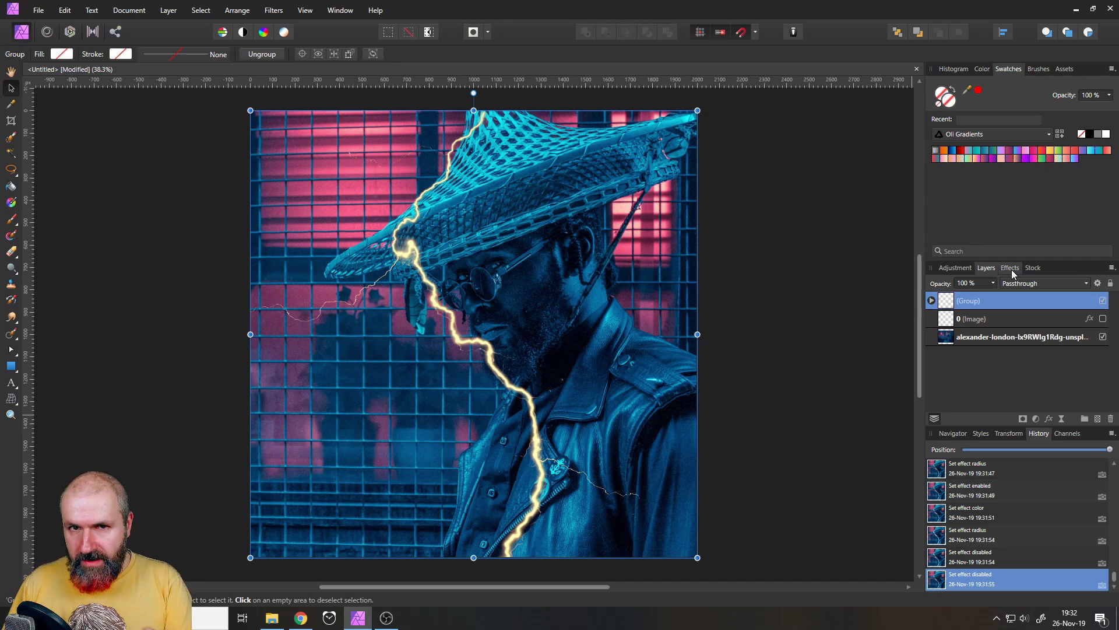
left_click(1012, 271)
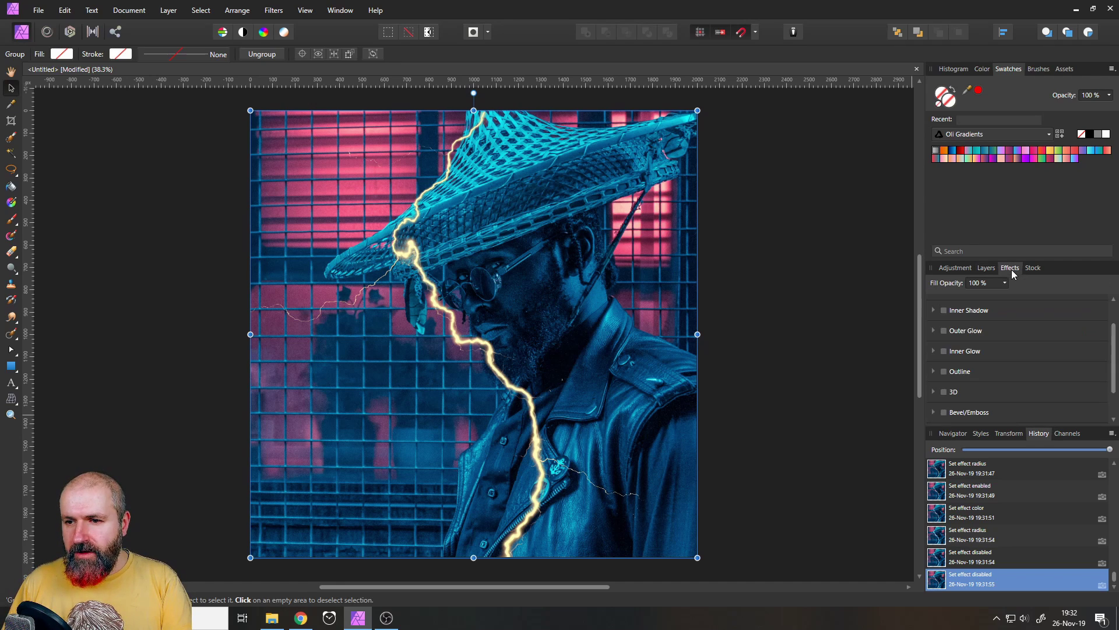
left_click(944, 331)
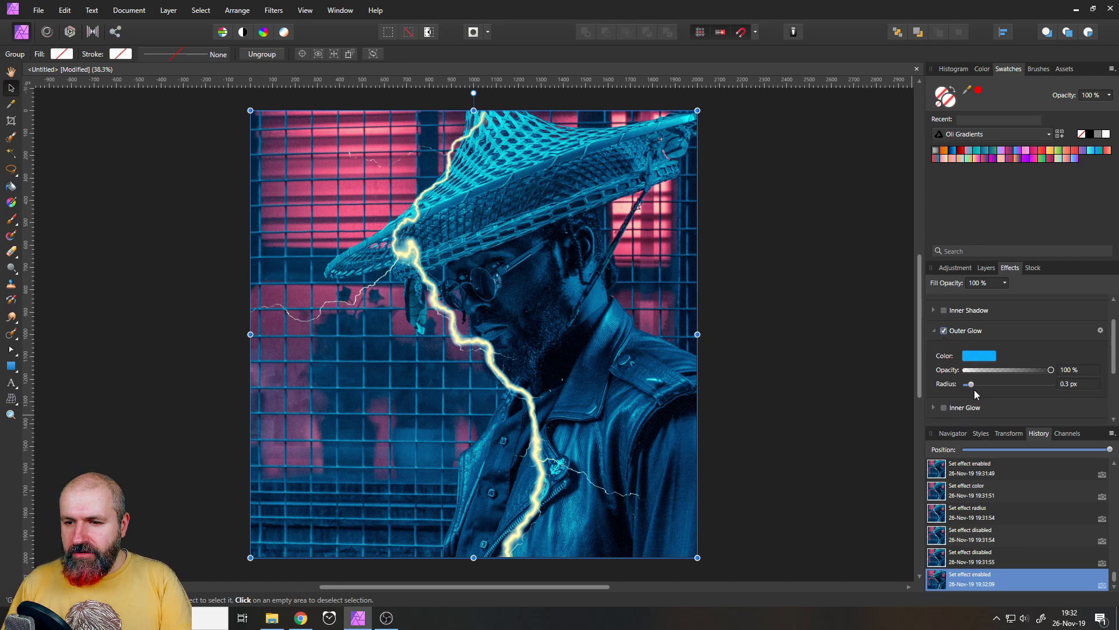
left_click_drag(973, 385, 1011, 385)
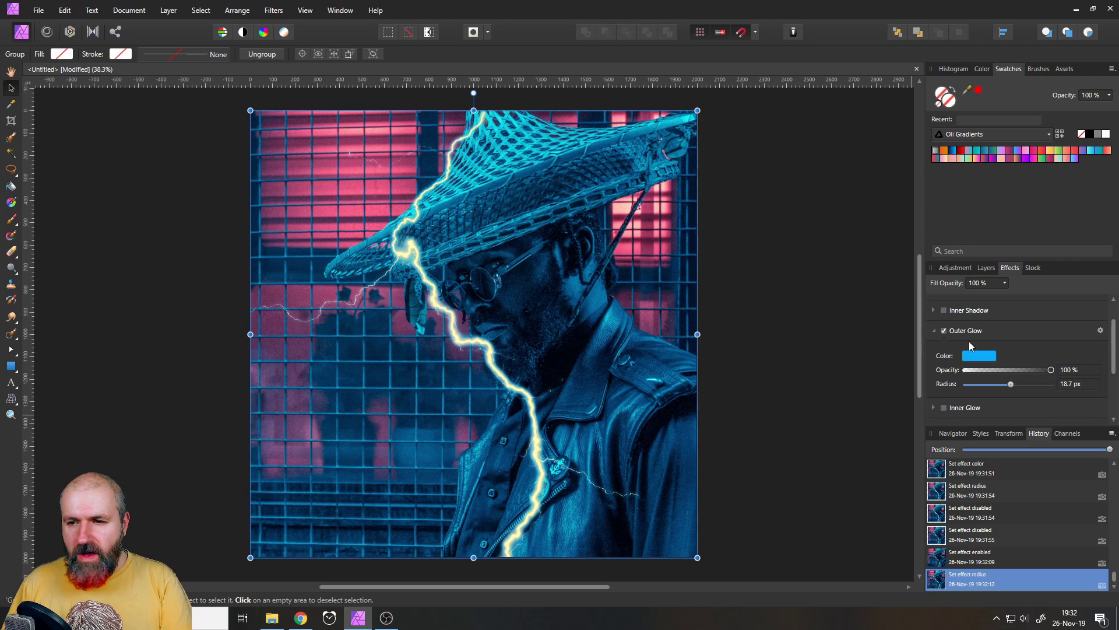
Enable the group's Inner Glow and set its colour to white
scroll(956, 361, "down", 1)
left_click(944, 380)
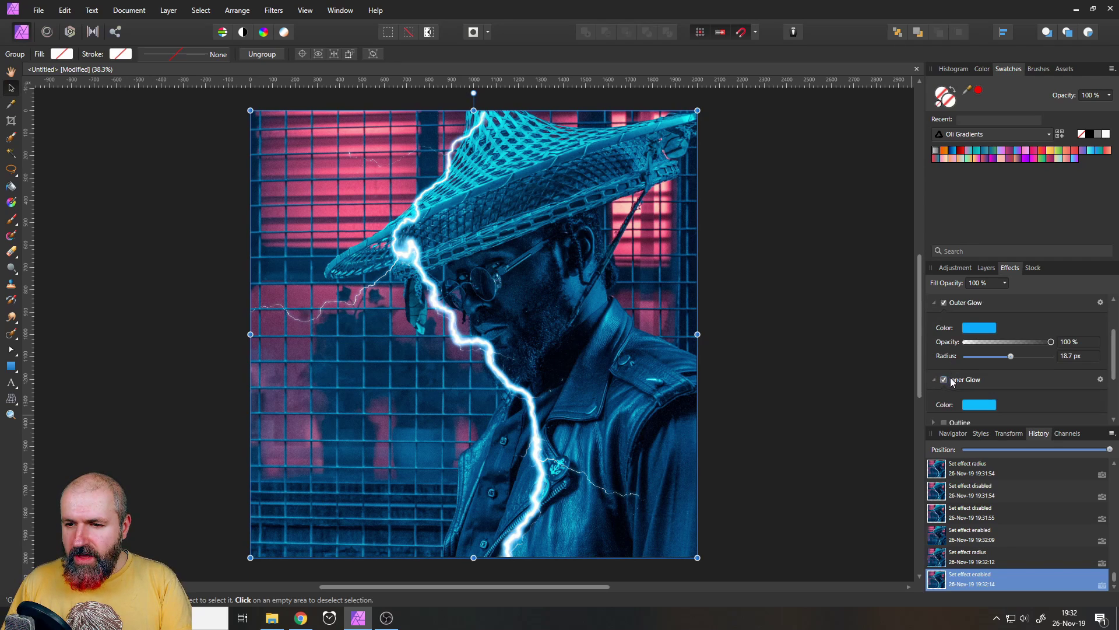
left_click(988, 407)
left_click_drag(980, 475, 1004, 459)
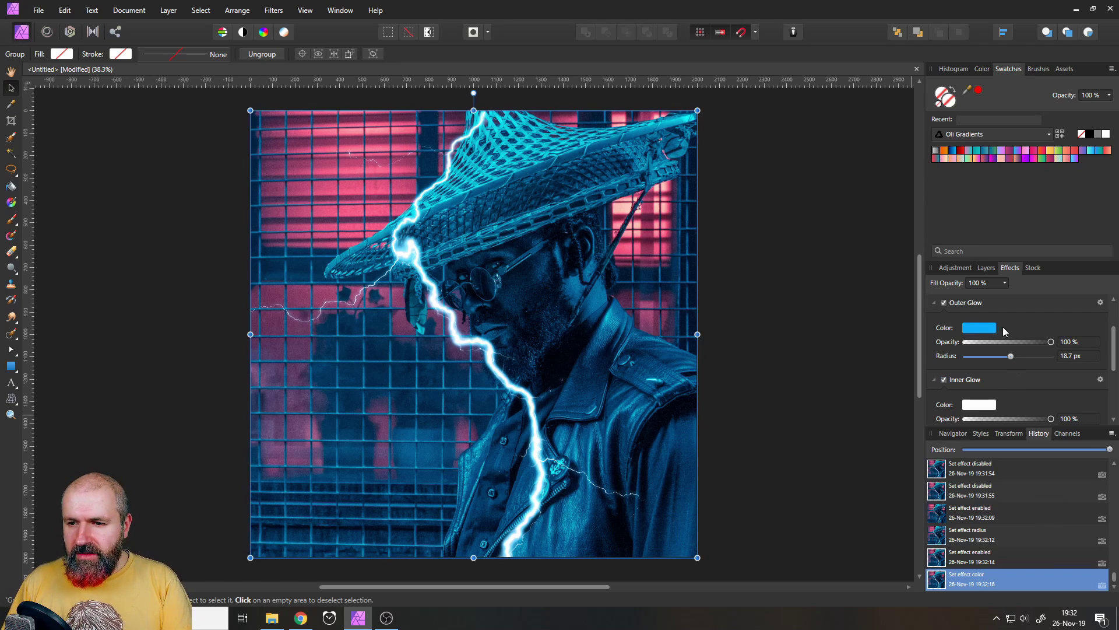
Widen the group's Outer Glow radius to 61.1 px and check the group's contents
left_click_drag(1012, 356, 1044, 355)
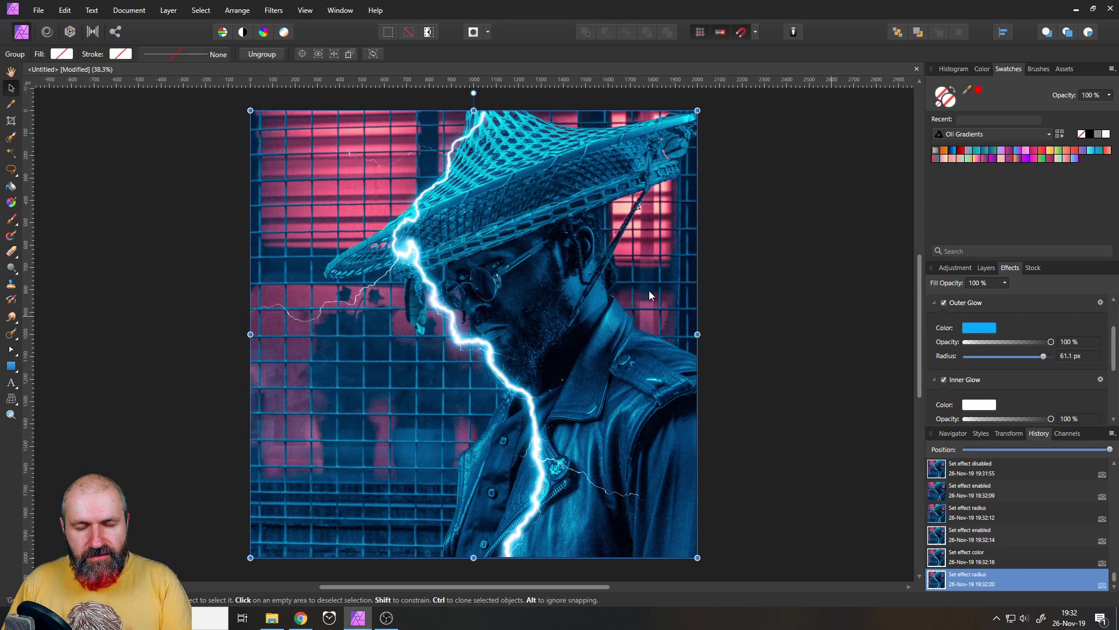
left_click(991, 271)
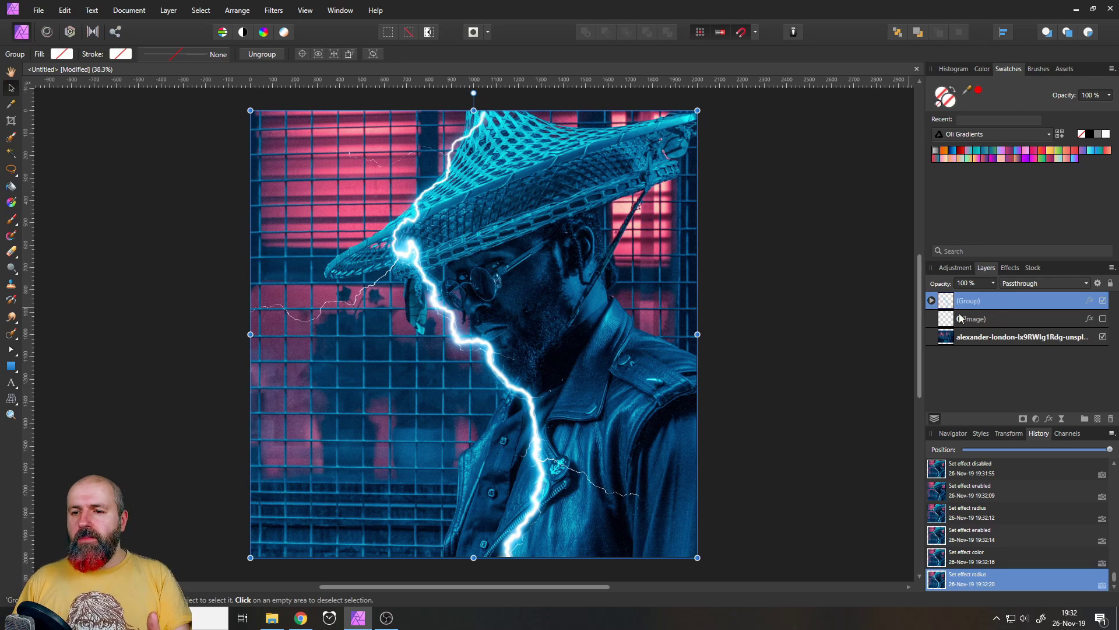
left_click(931, 301)
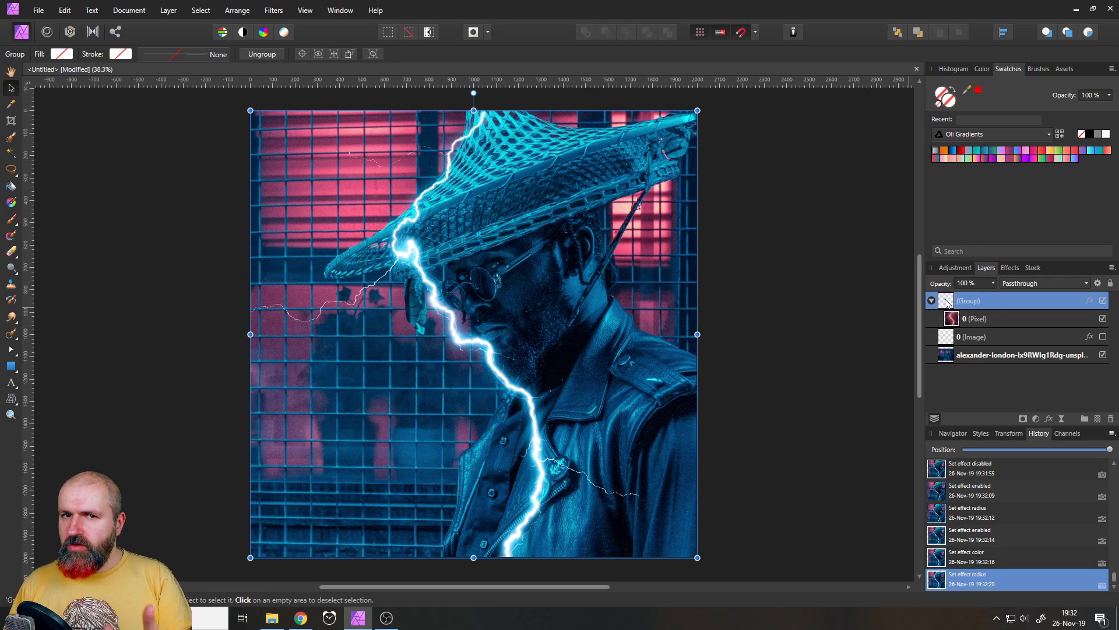
left_click(931, 300)
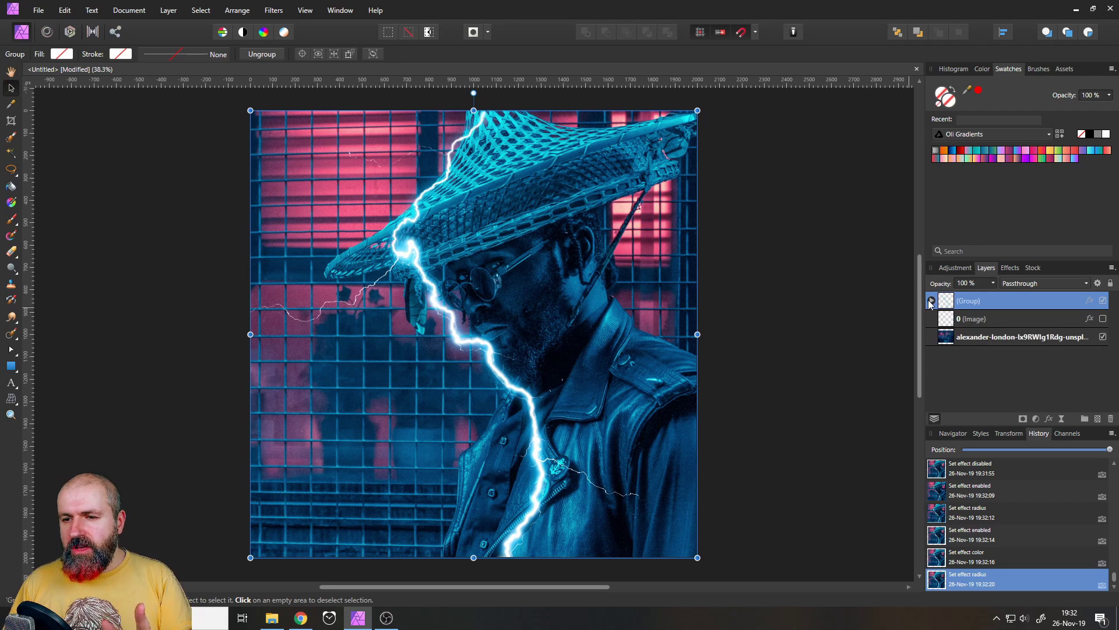
left_click(975, 320)
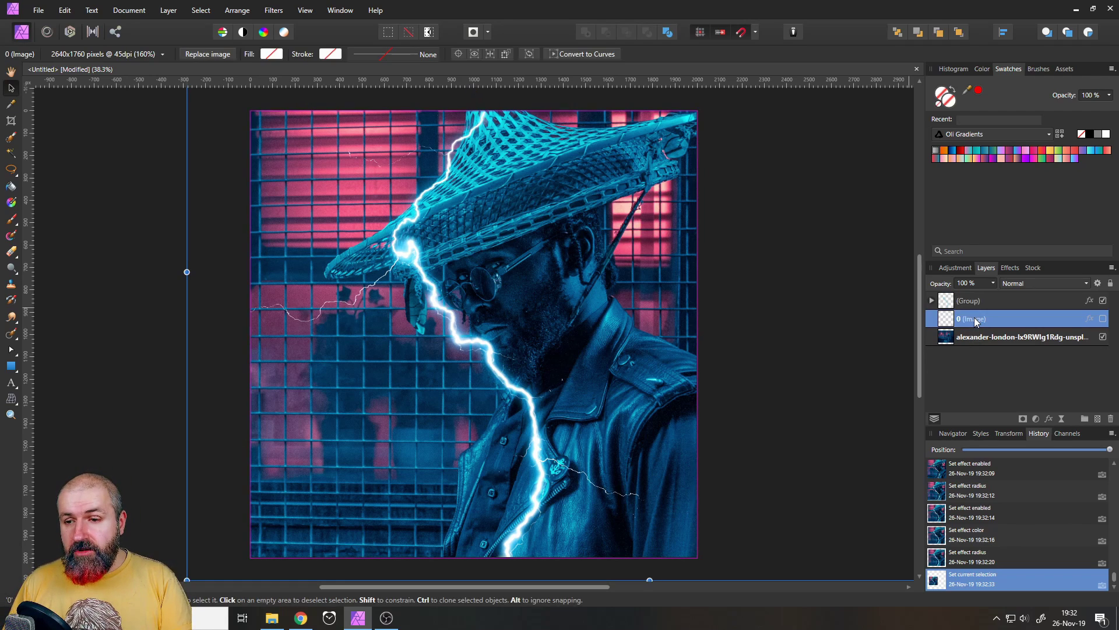
left_click(39, 10)
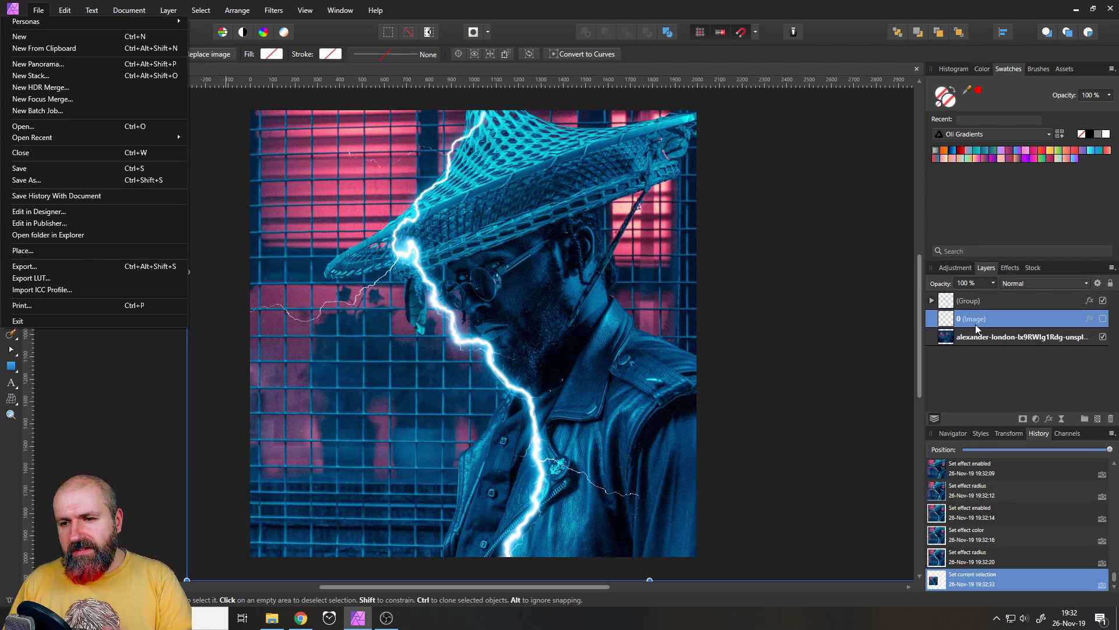
left_click(955, 323)
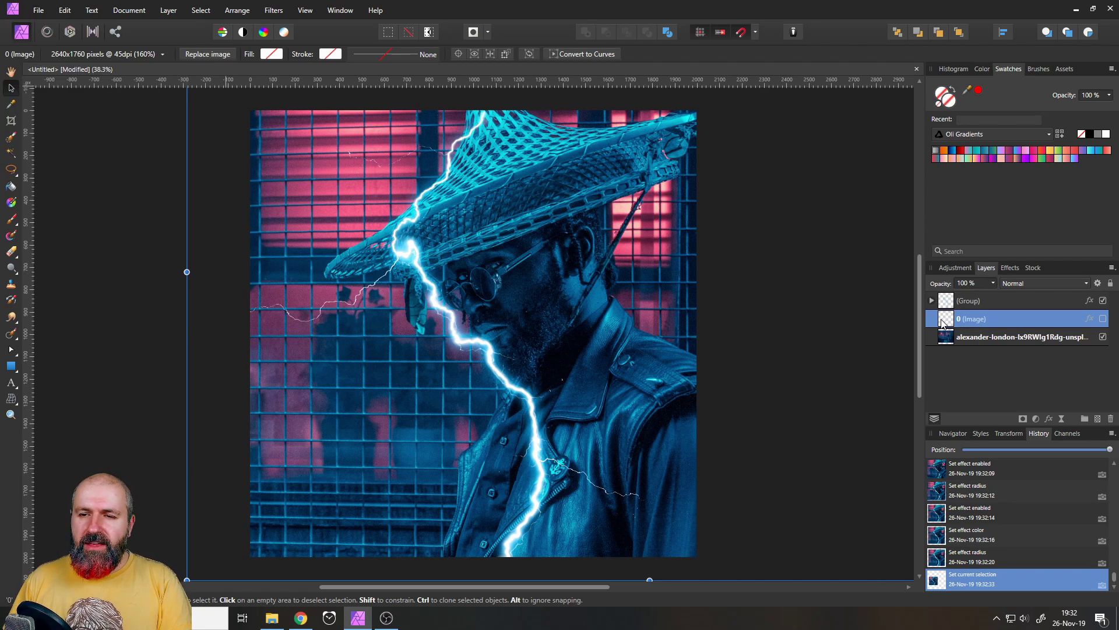